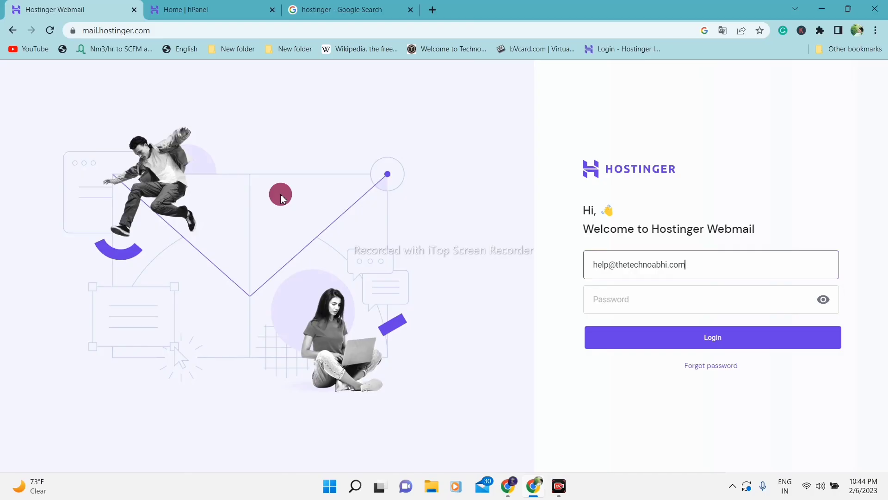
- Search 'hostinger' in a new tab, open the Hostinger web hosting ad, then return to hPanel
click(239, 6)
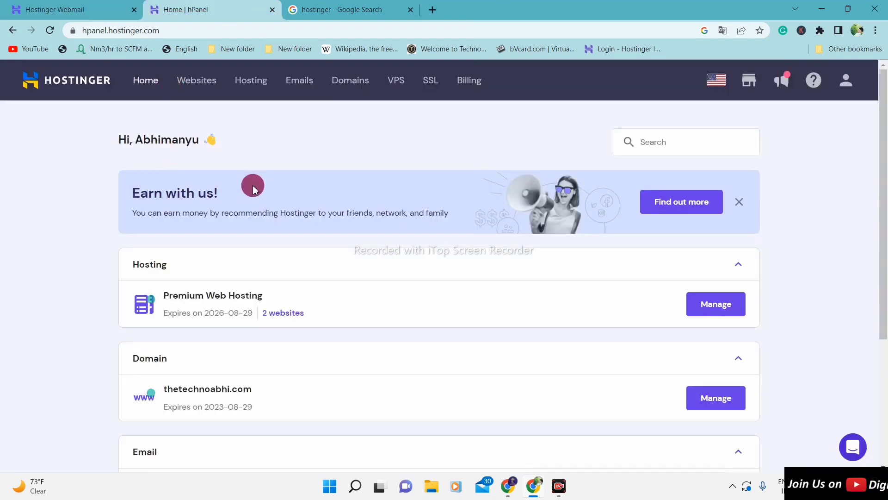
click(437, 8)
text(hostinger)
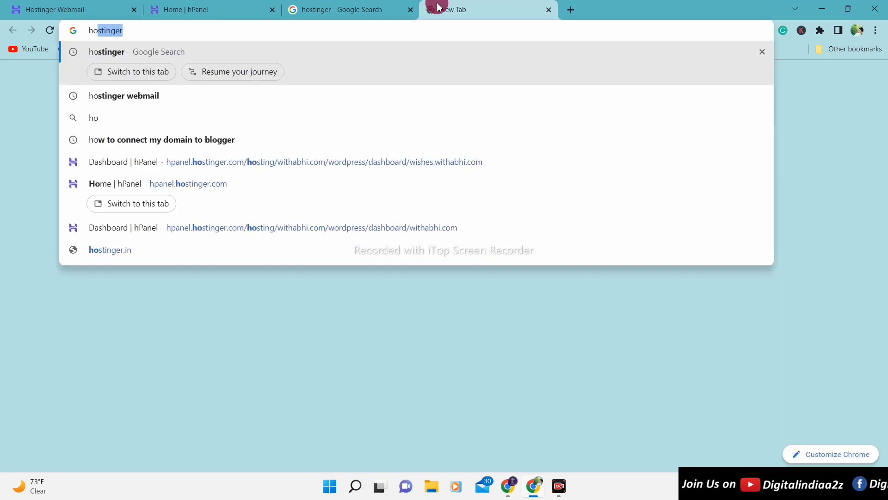
key(Return)
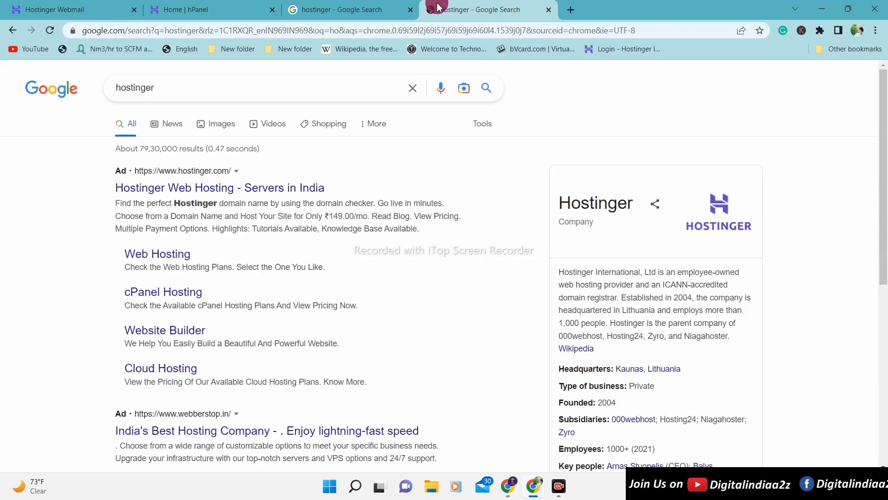
click(185, 193)
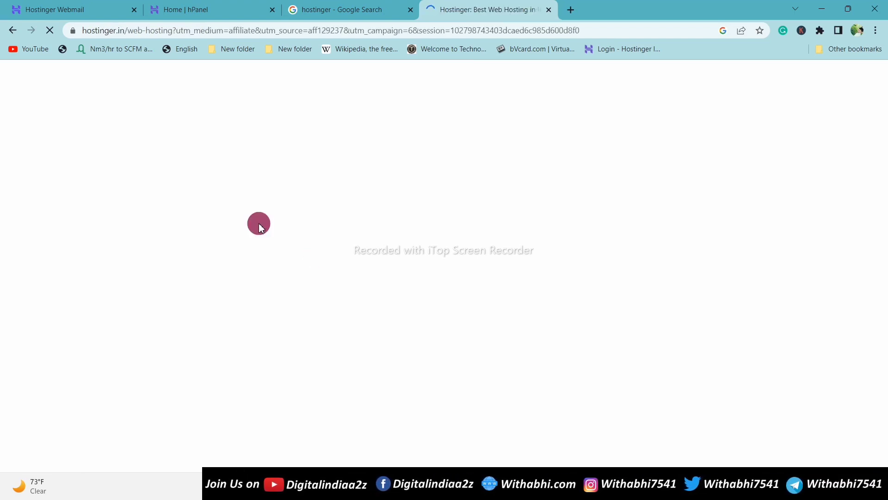
click(170, 9)
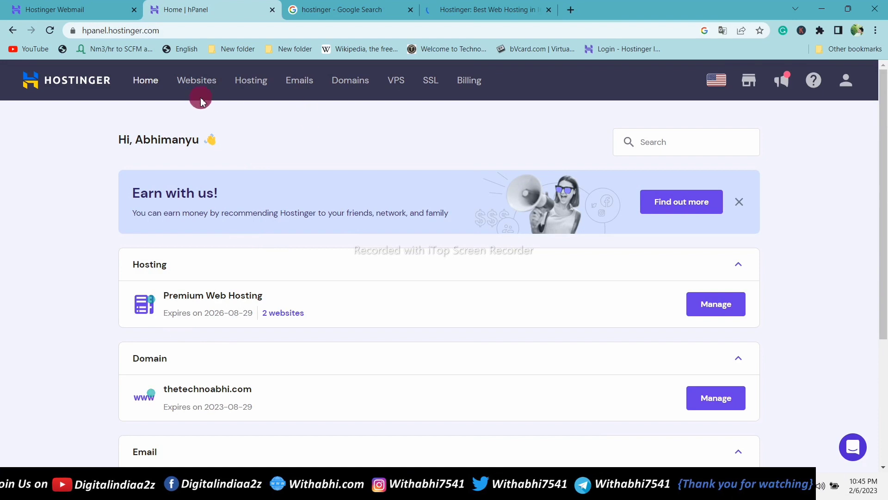
- Open the Emails section and go to the thetechnoabhi.com email domain
click(300, 81)
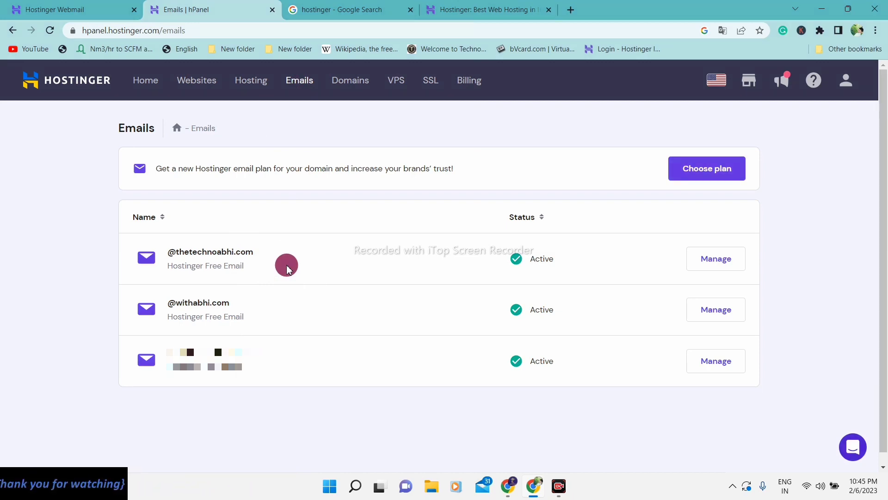
click(716, 270)
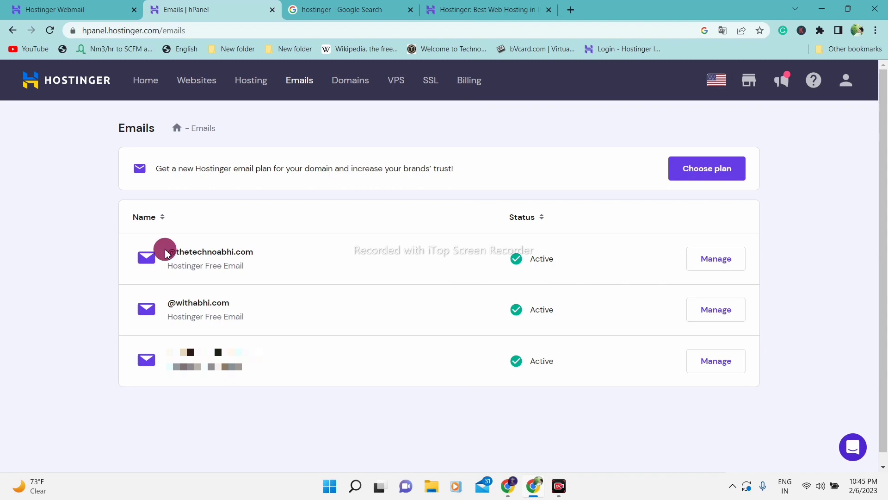
click(66, 14)
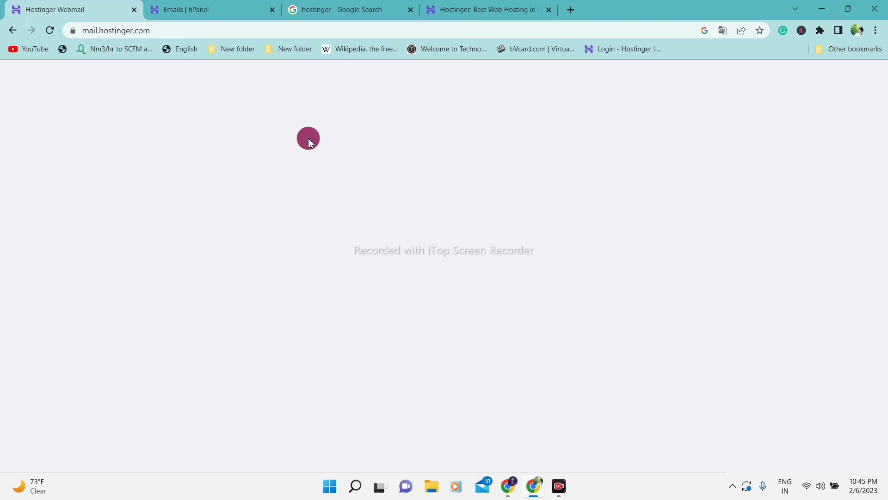
click(617, 264)
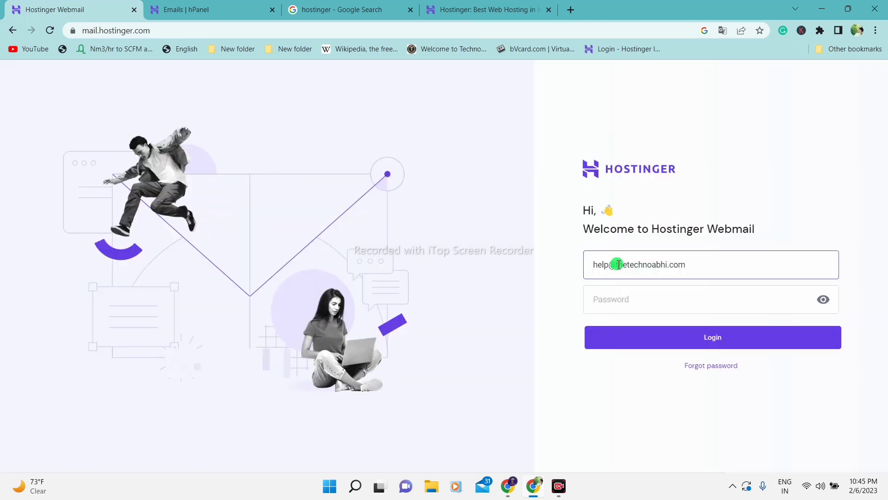
click(596, 264)
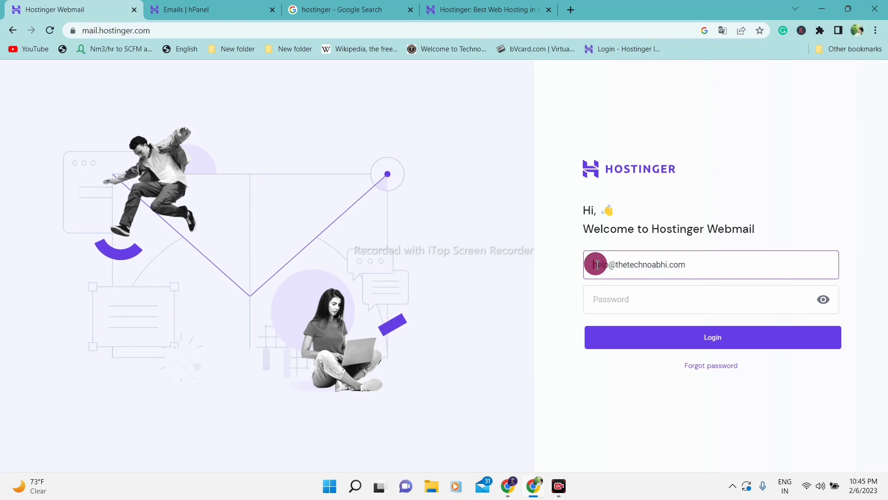
drag(597, 264, 696, 267)
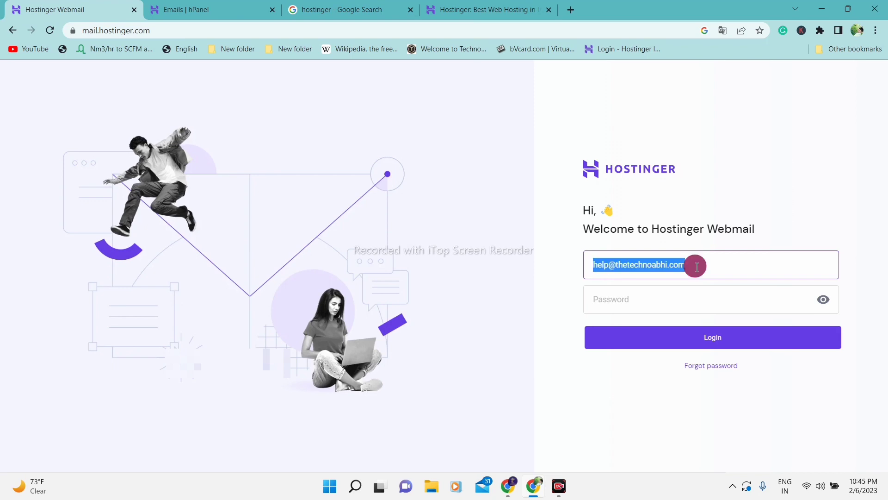
click(236, 12)
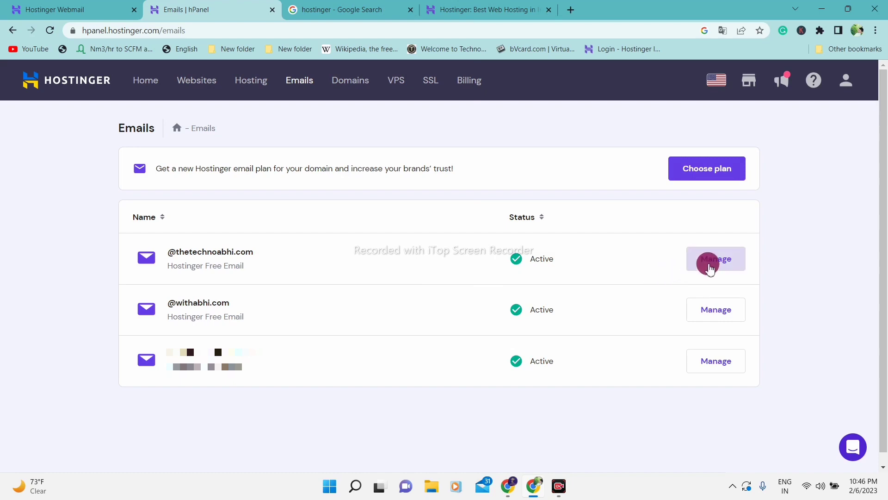
- Open thetechnoabhi.com's email accounts and briefly highlight the first mailbox's address in the list
click(726, 254)
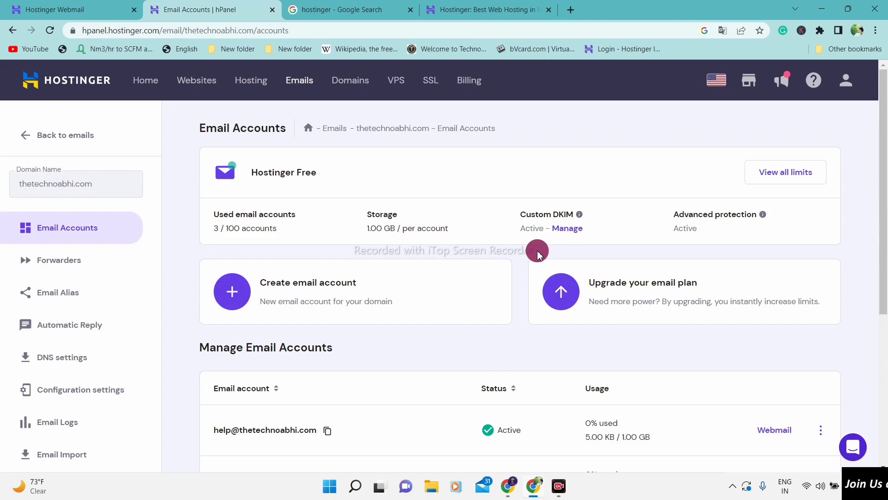
scroll(538, 255, down, 5)
scroll(538, 256, up, 1)
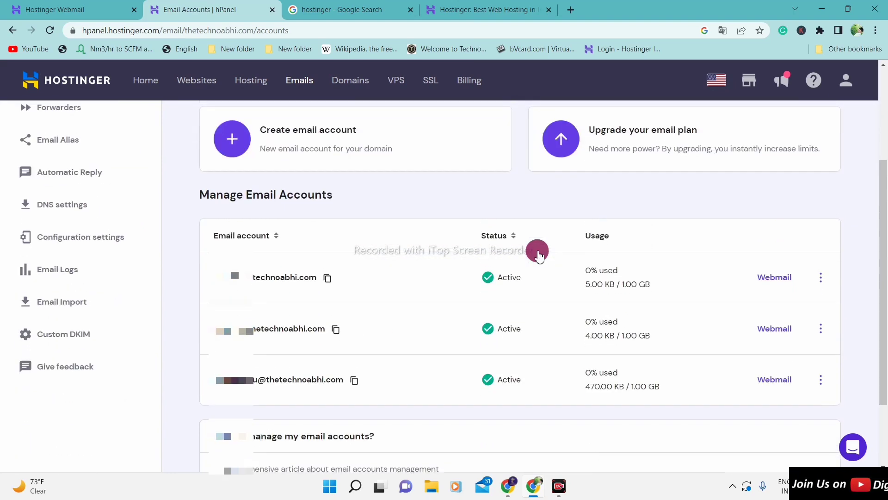
scroll(538, 255, down, 1)
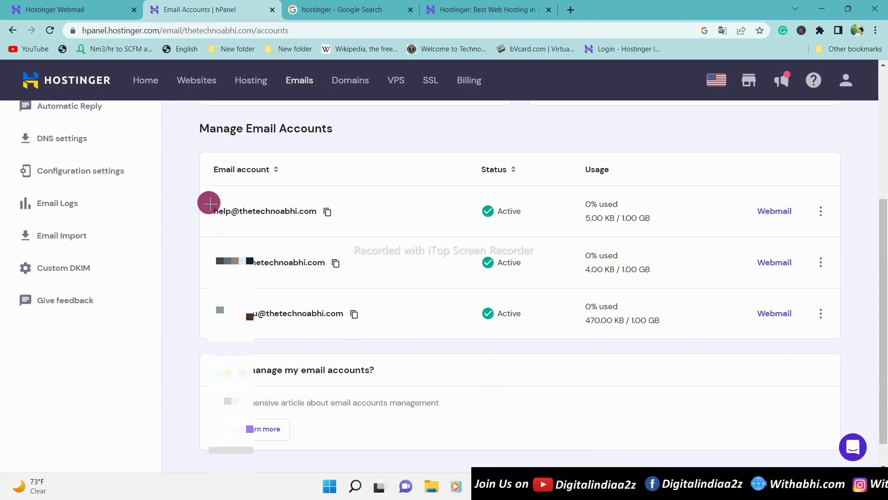
mouse_move(209, 203)
mouse_down()
mouse_move(309, 264)
mouse_move(374, 327)
mouse_up()
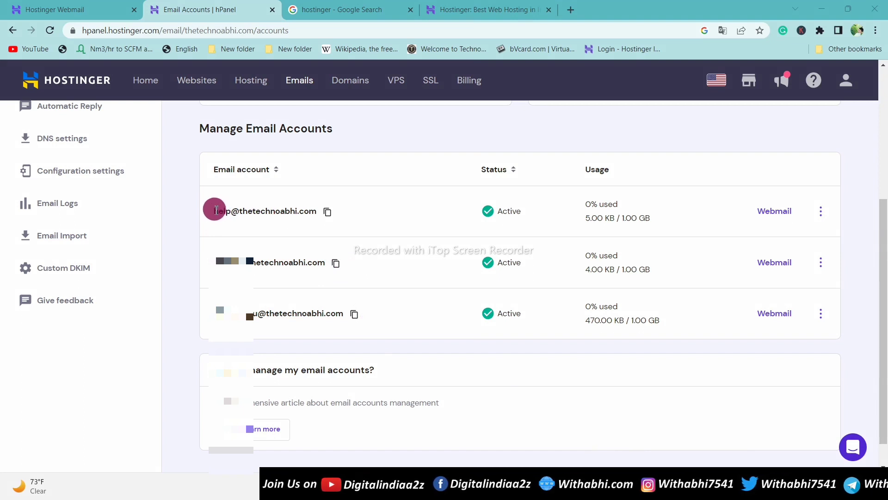
drag(216, 211, 316, 210)
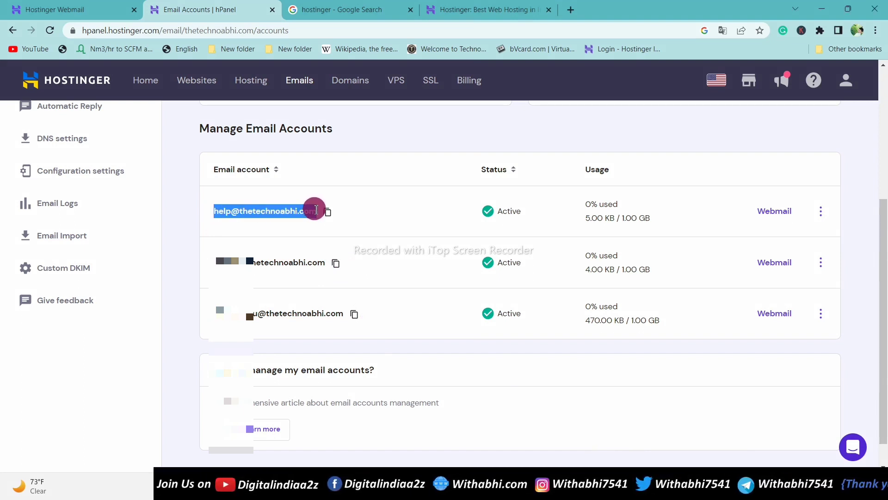
drag(316, 209, 391, 218)
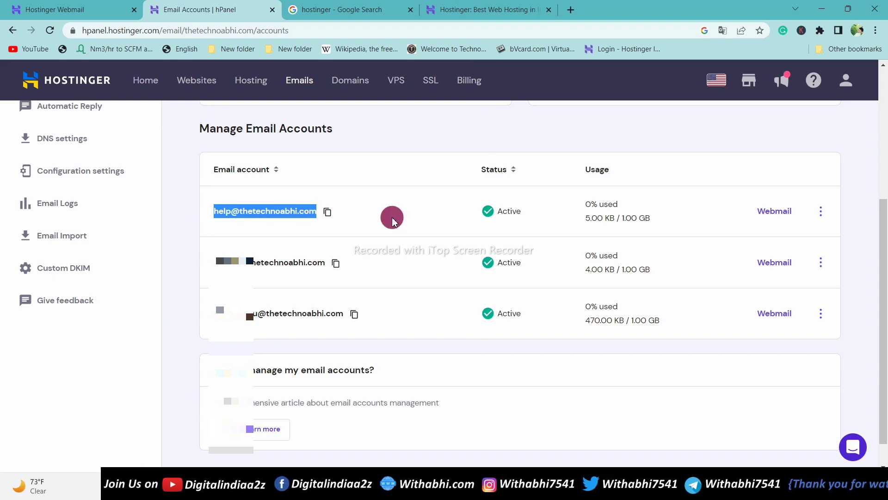
click(392, 221)
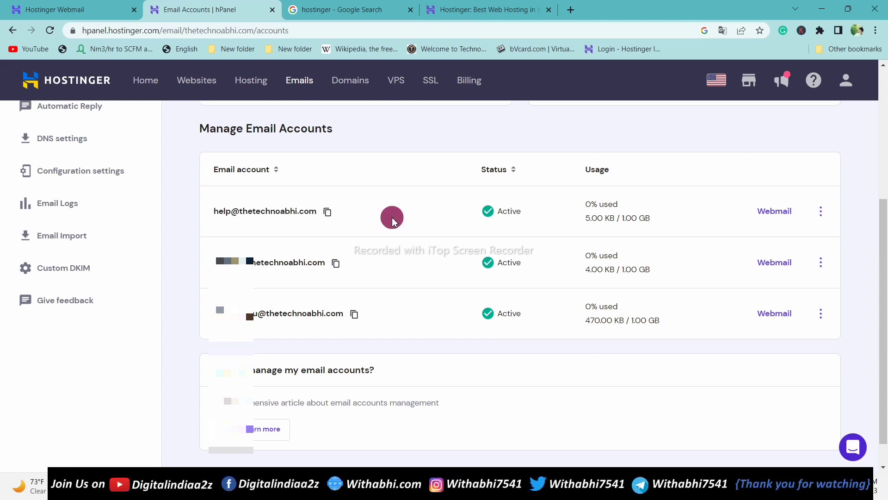
- Open Change Password for the first thetechnoabhi.com mailbox and focus the new password field
click(822, 213)
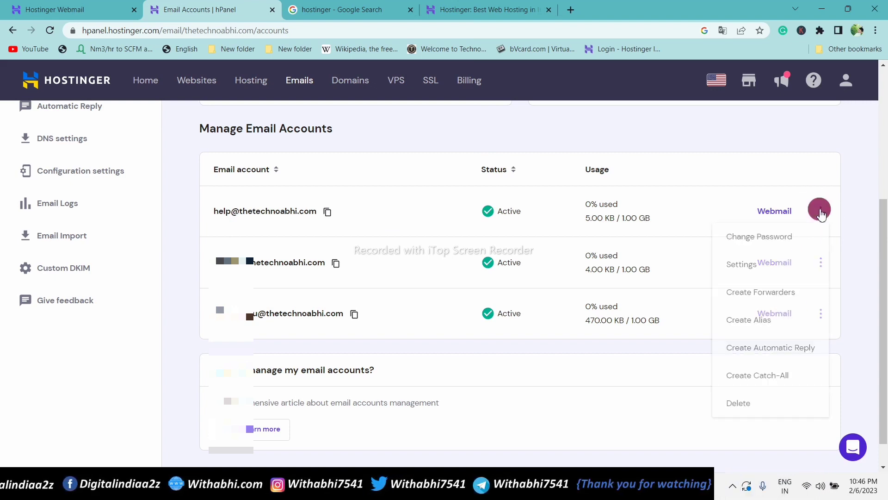
click(757, 248)
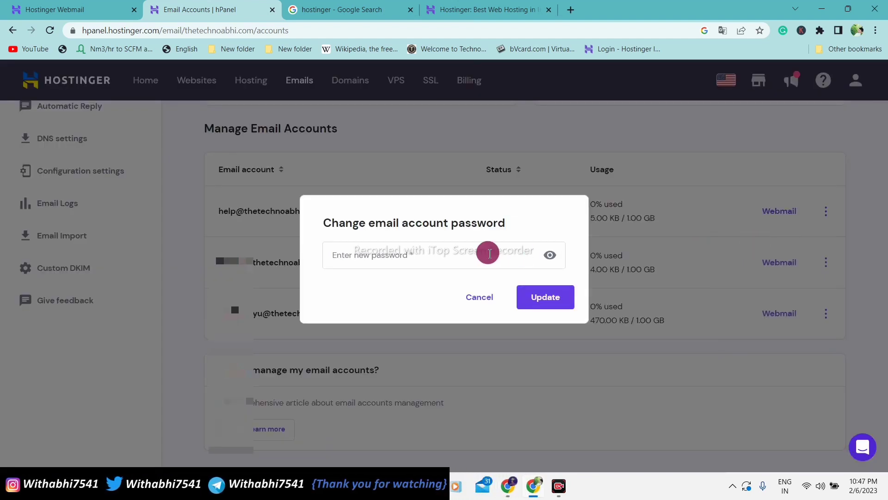
click(394, 252)
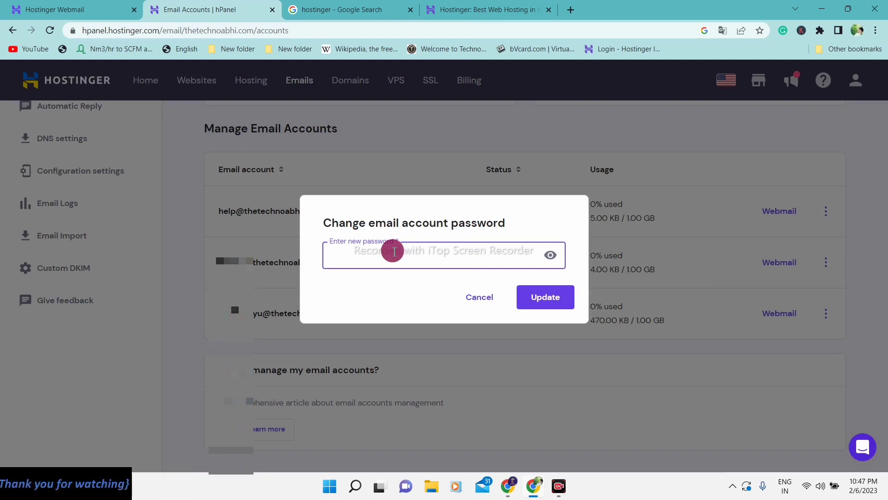
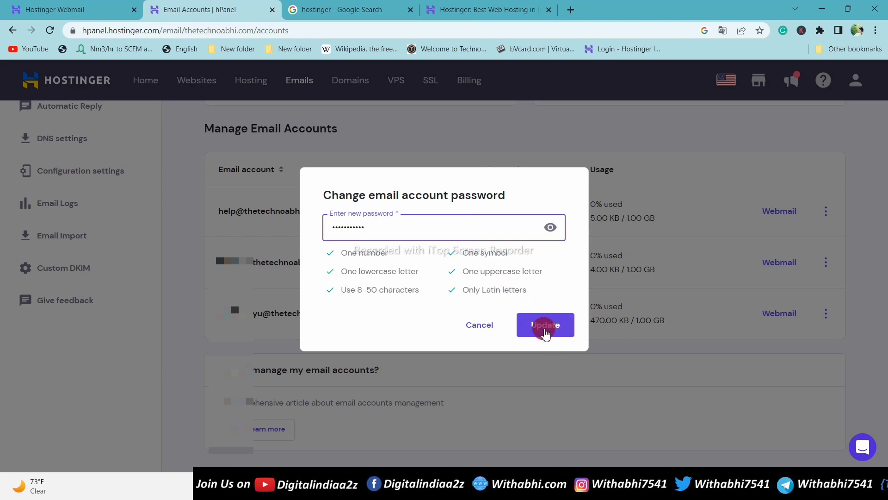
- Enter a new account password meeting every checklist rule, correct a typo, and save it
click(546, 332)
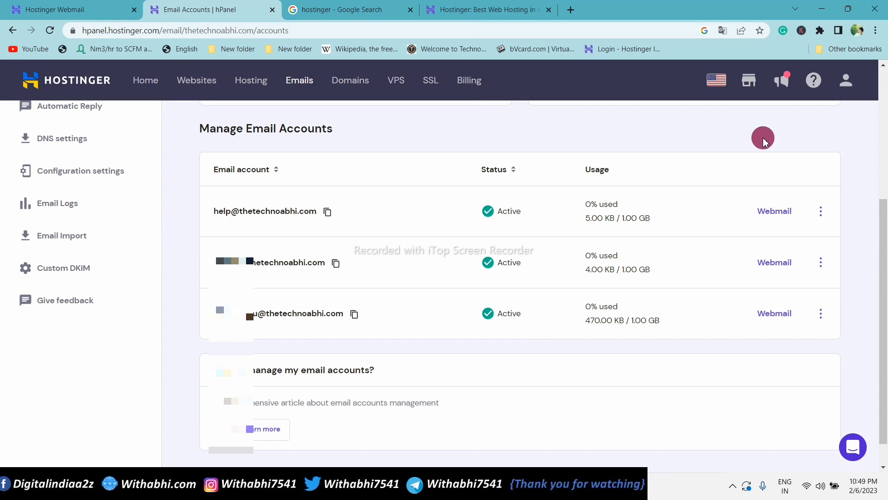
- Sign in to Hostinger Webmail with the mailbox's new password
click(62, 5)
click(636, 297)
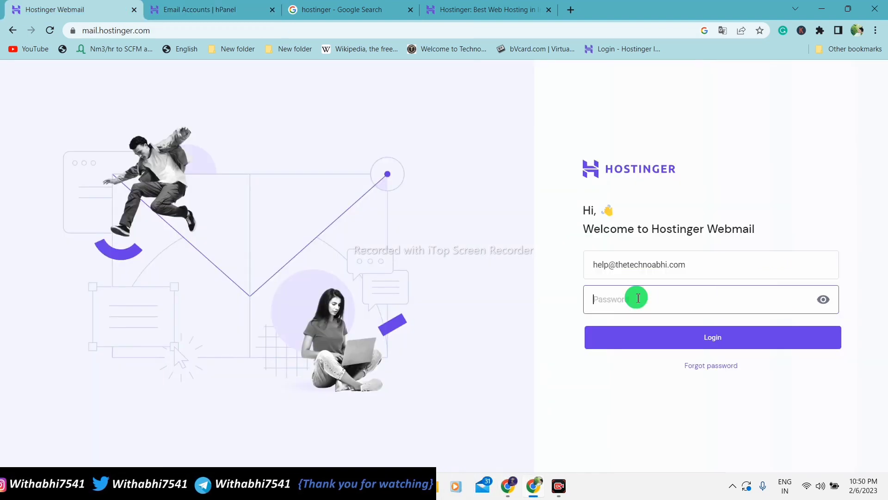
text(•)
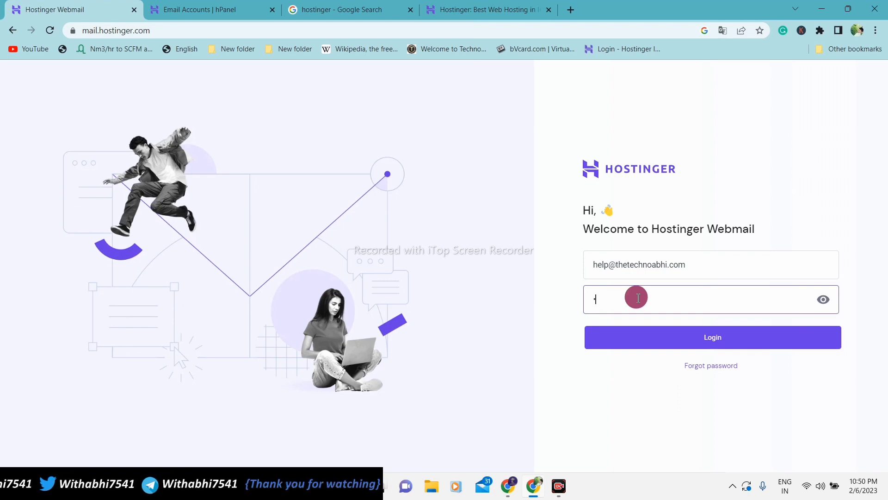
text(•••)
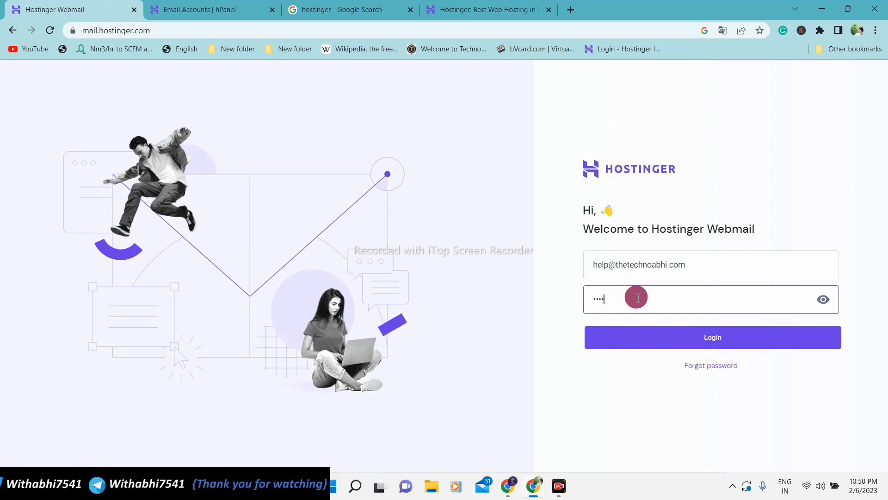
text(••••••)
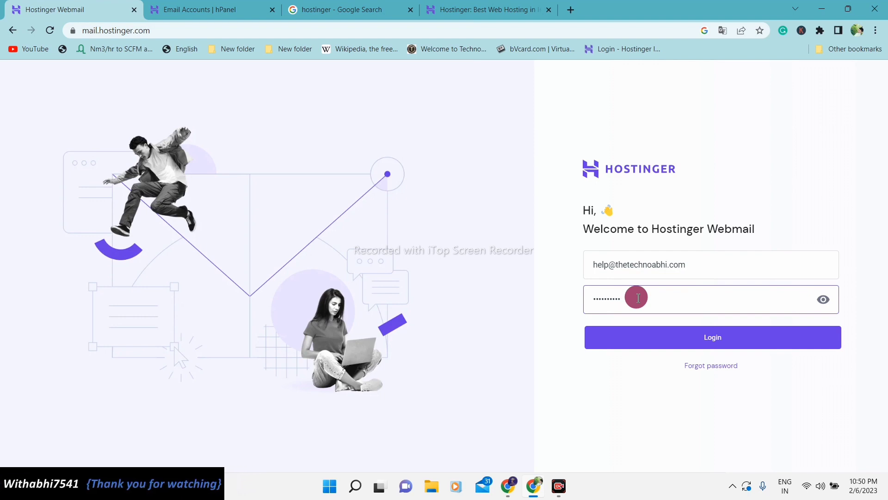
key(Return)
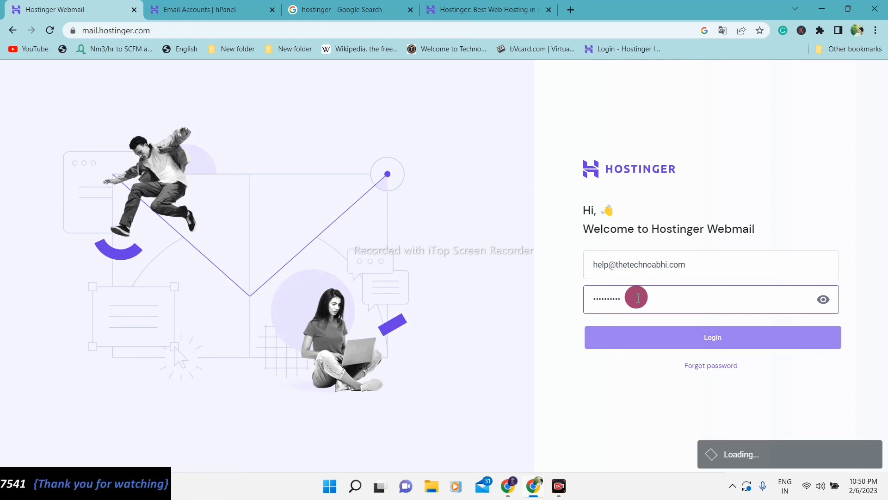